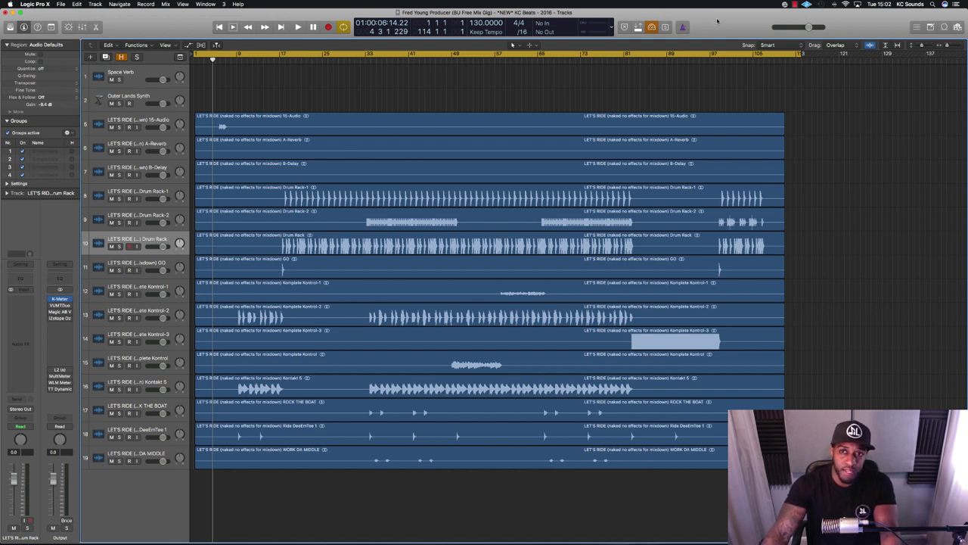
Add a Pre Fader Metering button to the control bar through Customize Control Bar and Display
click(717, 21)
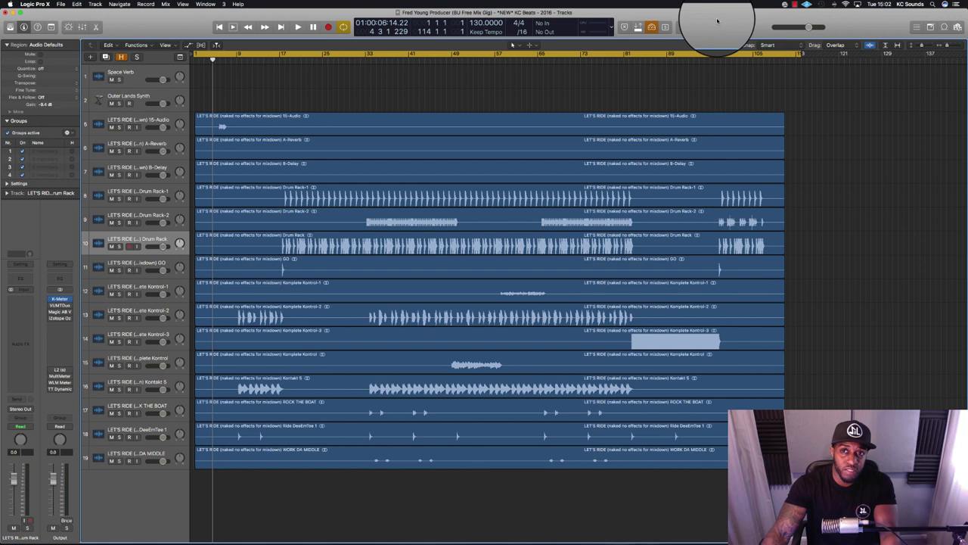
right_click(717, 21)
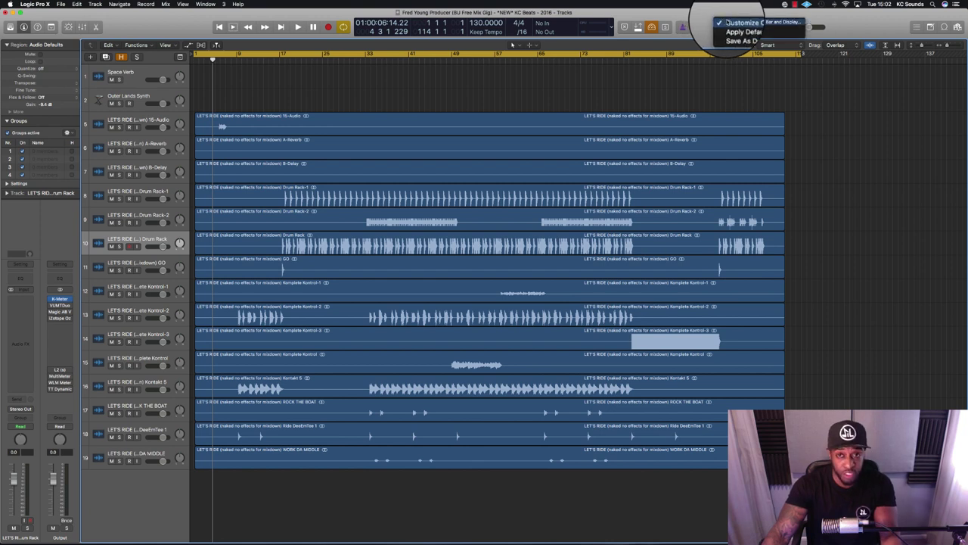
click(732, 22)
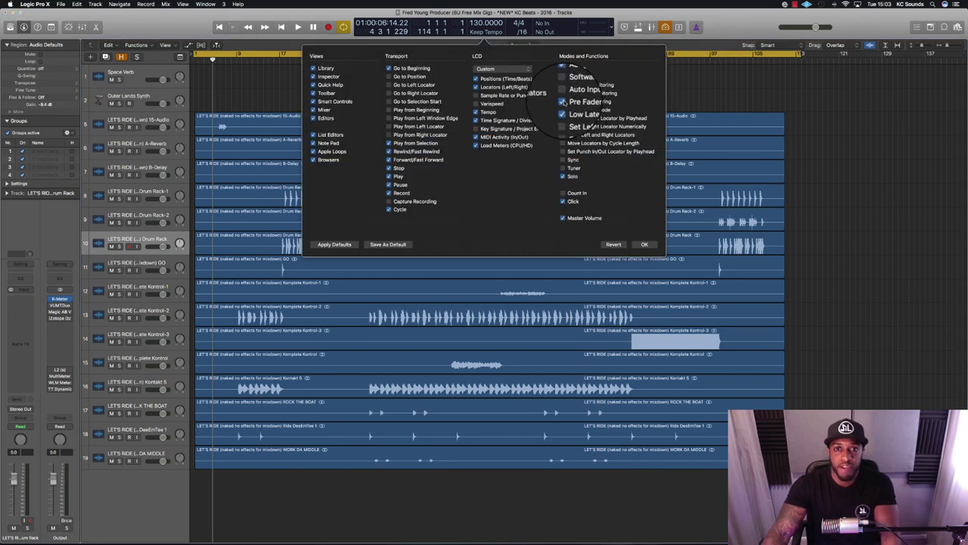
click(644, 244)
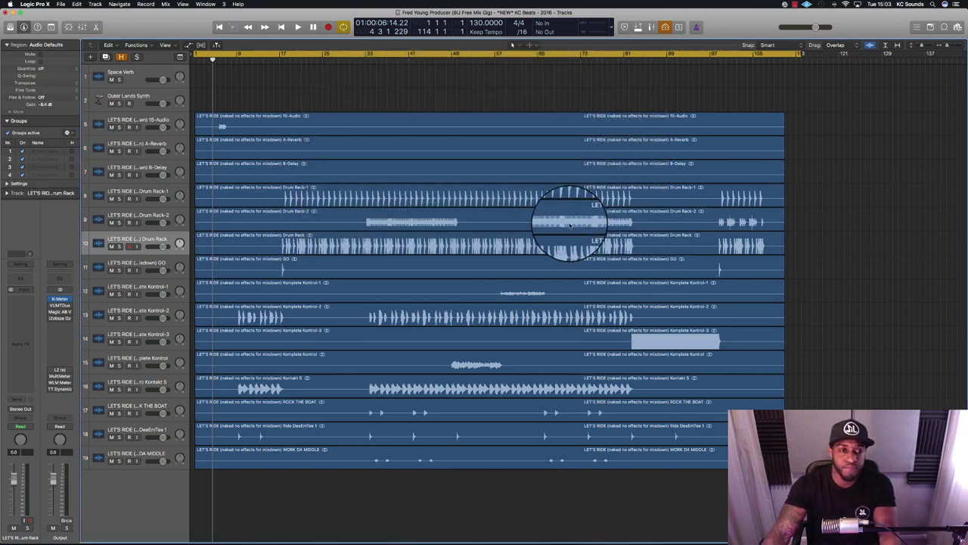
Show the mixer, briefly play back the stems, and switch the meters to pre-fader metering
key(x)
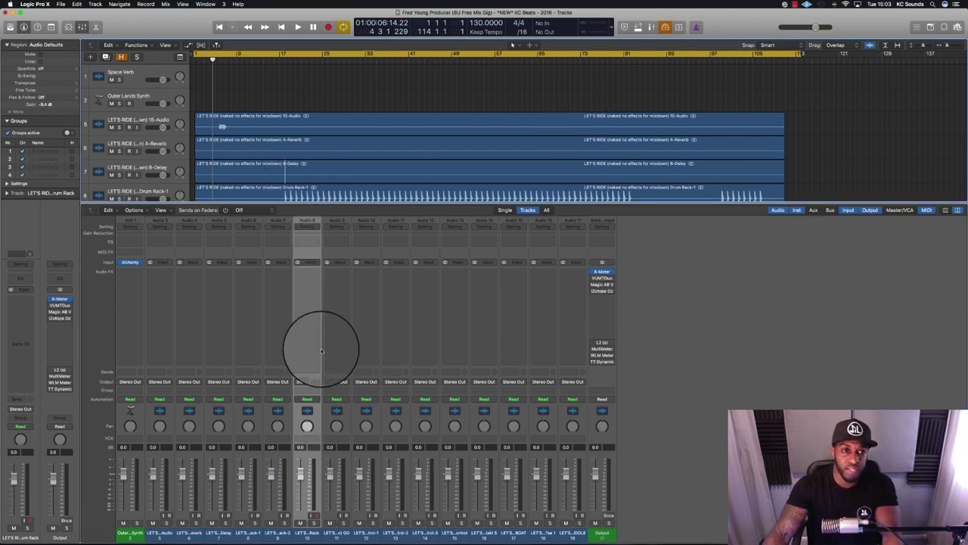
key(space)
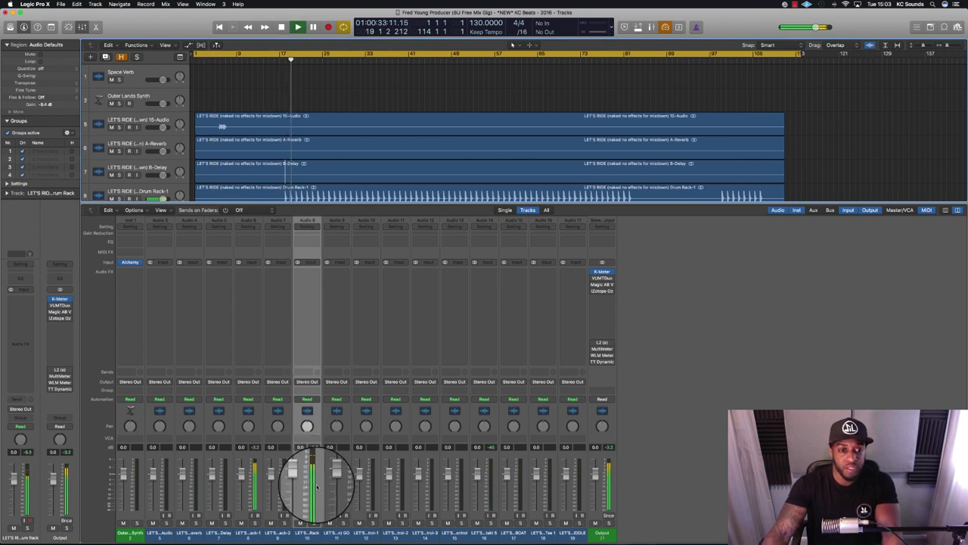
key(space)
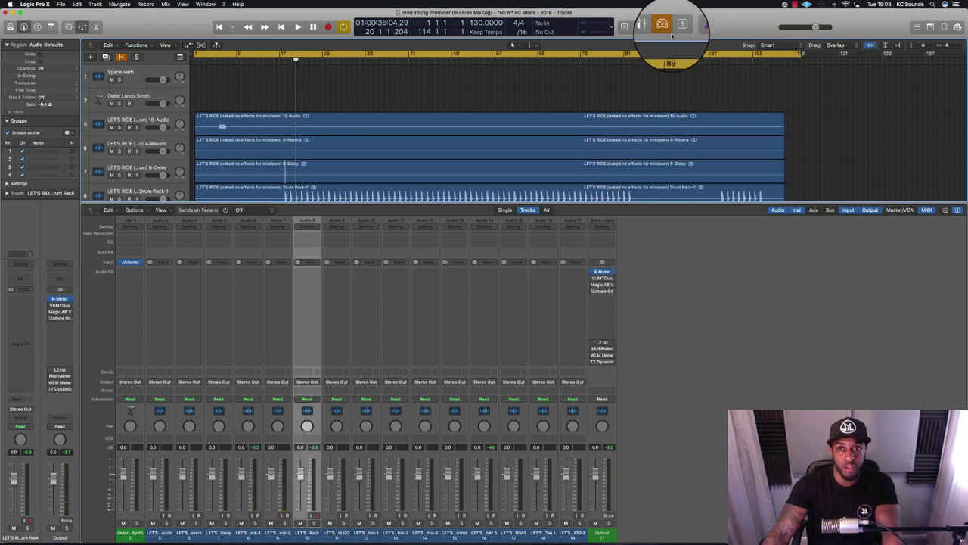
click(649, 27)
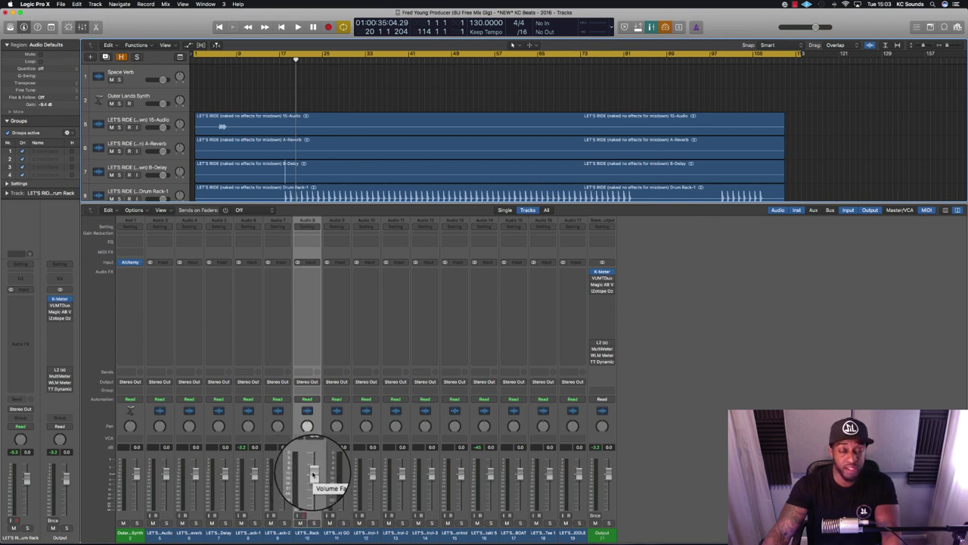
Nudge the Drum Rack channel volume and lower the grouped audio channels' volume
drag(313, 474, 299, 471)
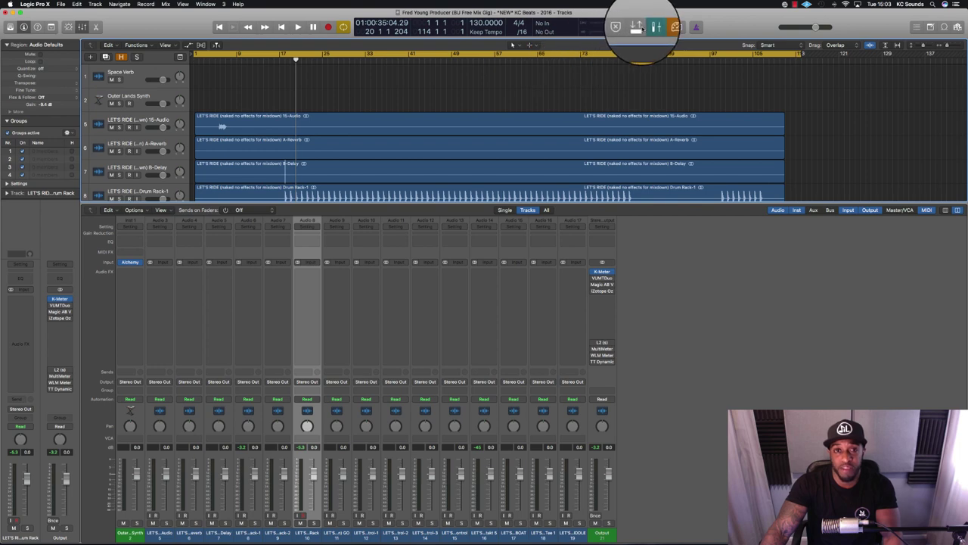
click(572, 532)
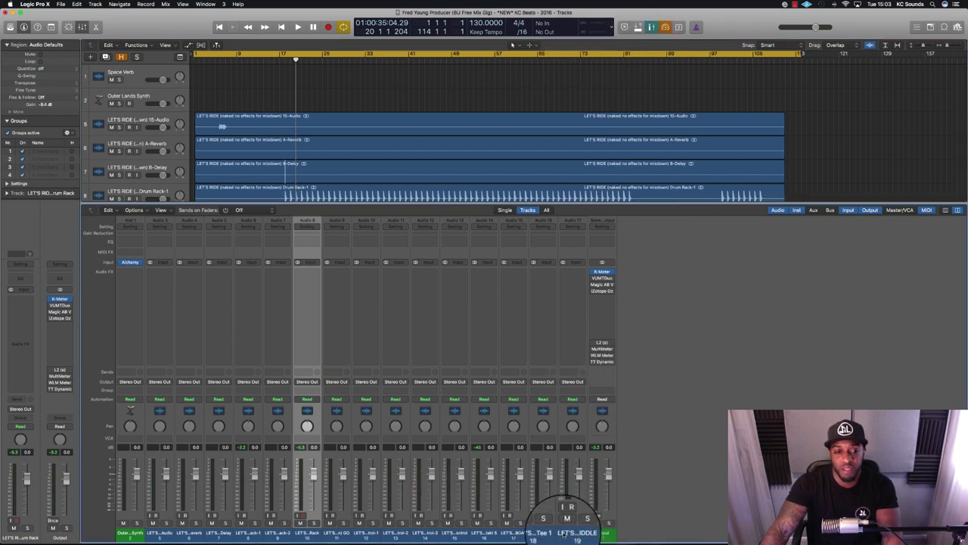
drag(166, 474, 166, 513)
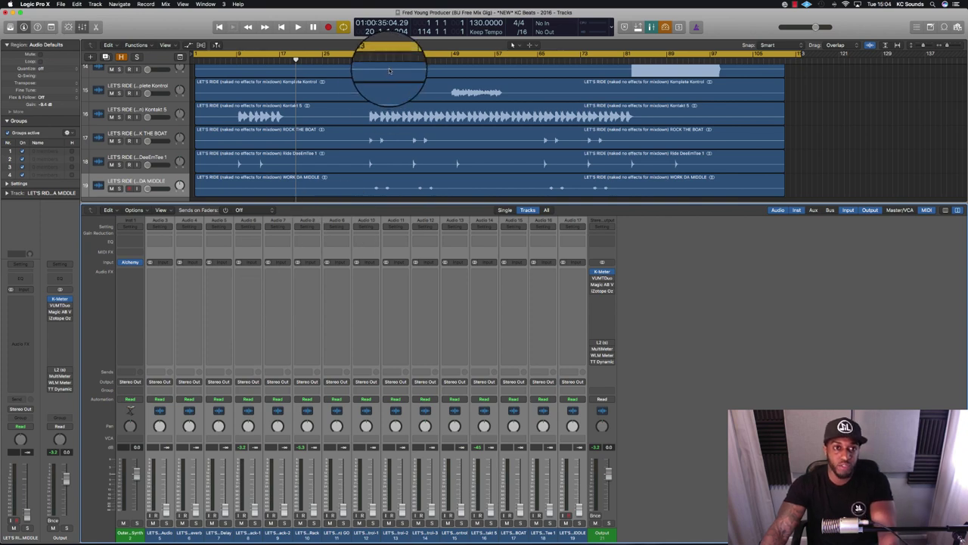
Play back to check the levels, then hide the mixer so all tracks show
key(space)
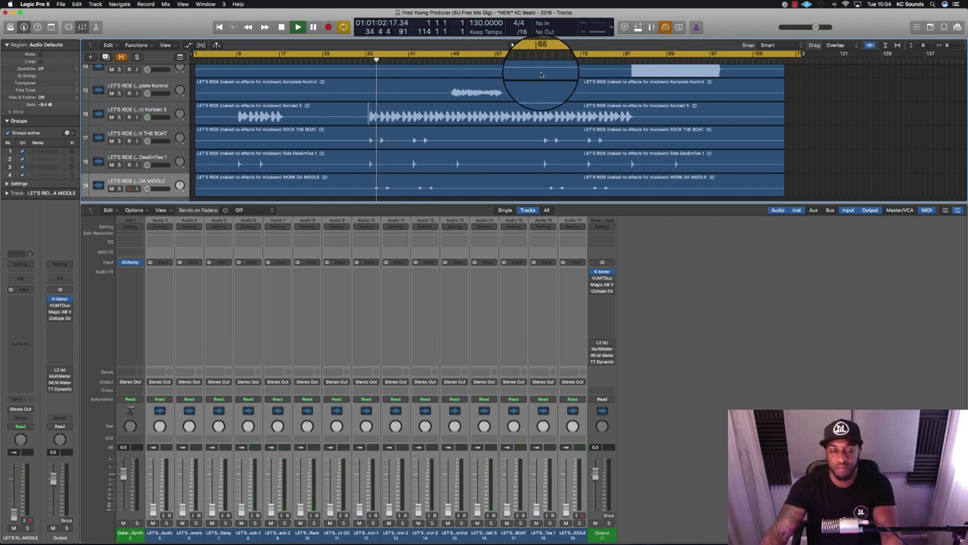
key(space)
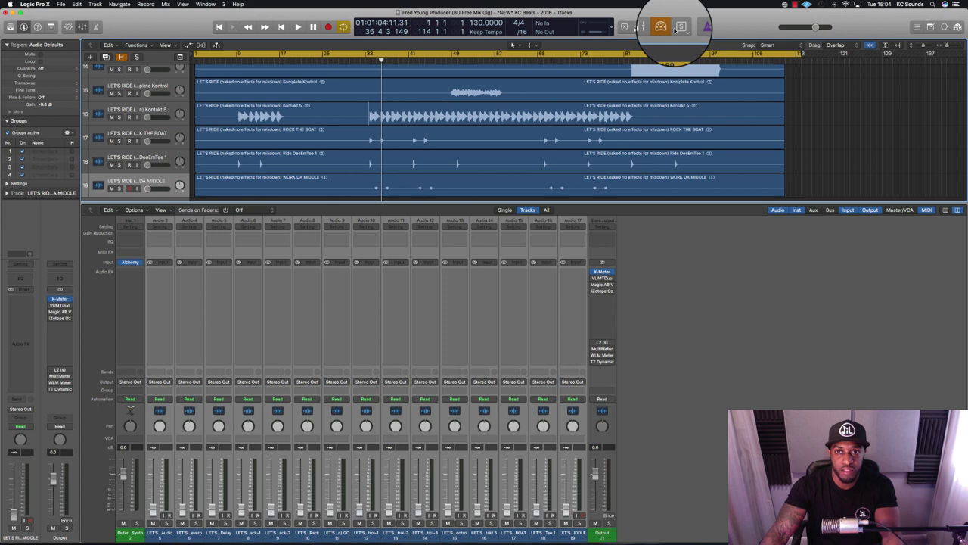
click(651, 27)
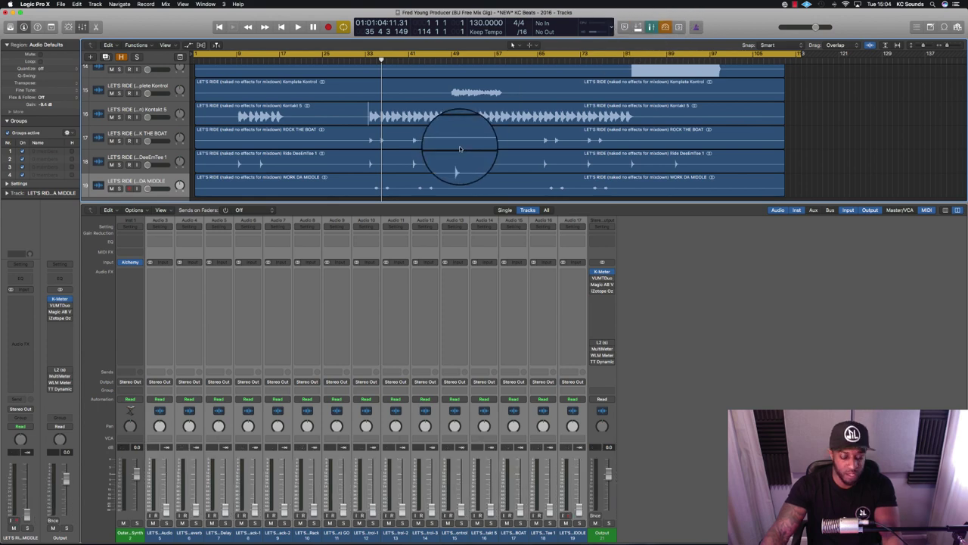
key(x)
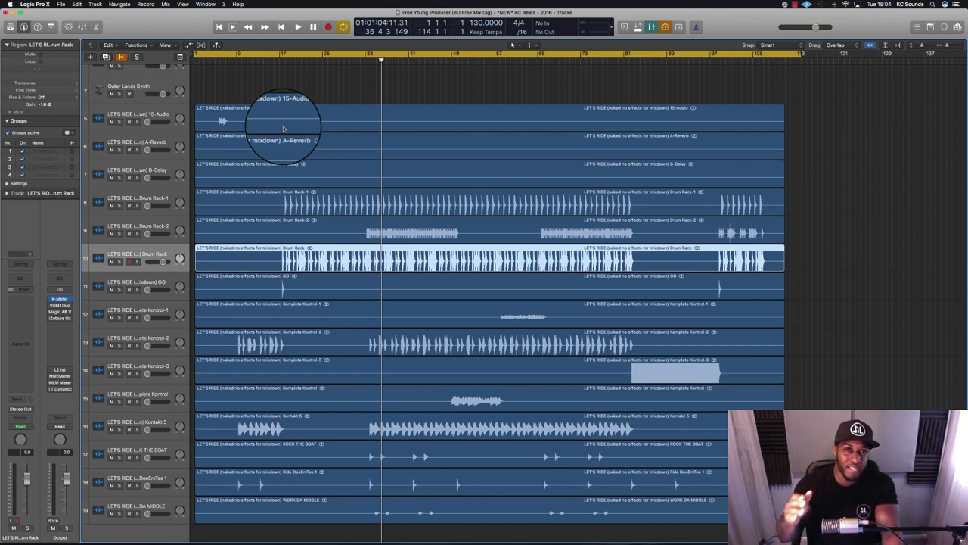
Reopen the mixer, loop bars 18–28, and solo the Drum Rack-1 region for playback
click(284, 128)
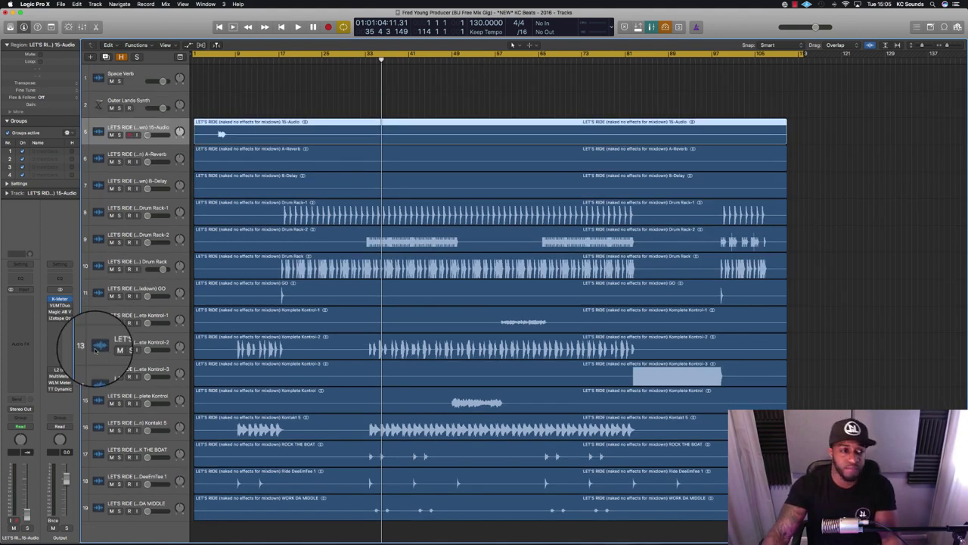
click(135, 207)
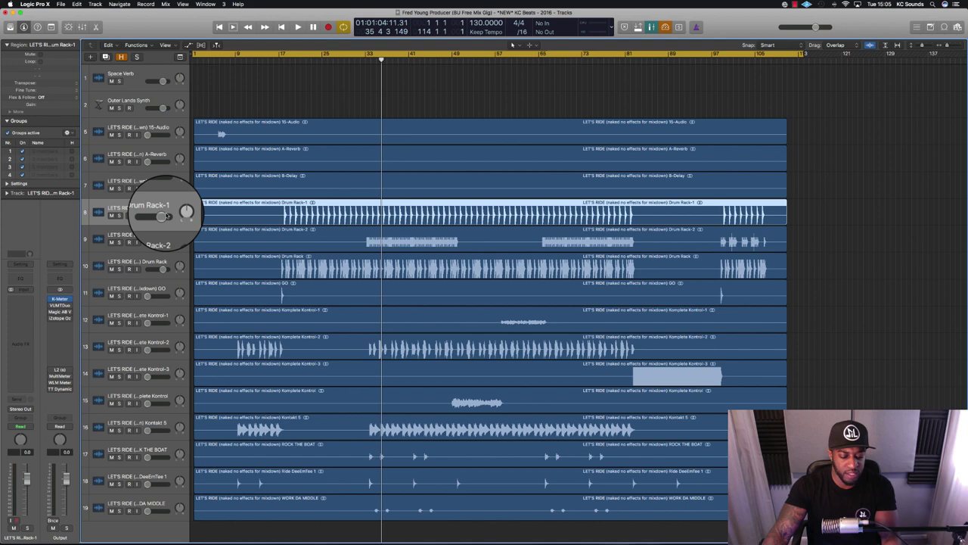
key(x)
scroll(170, 158, down, 3)
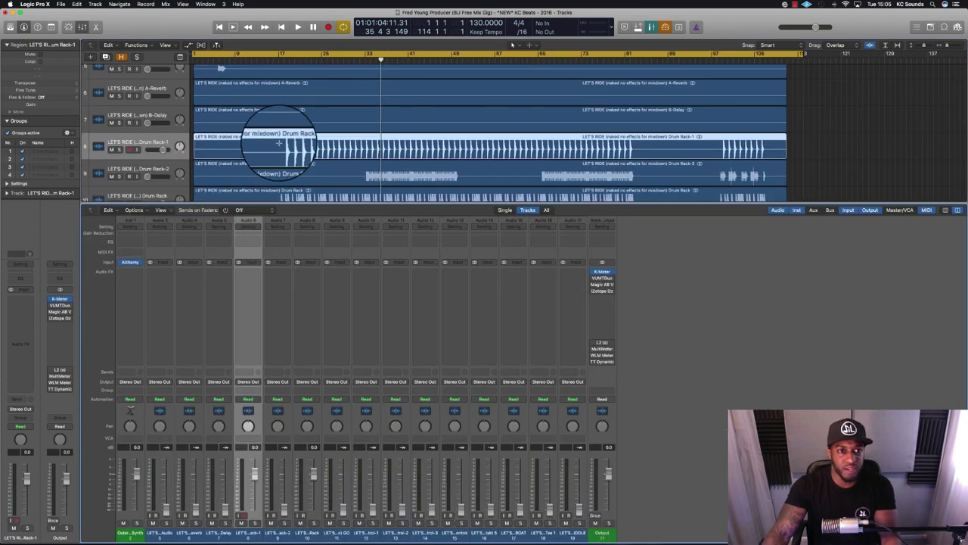
drag(278, 142, 338, 147)
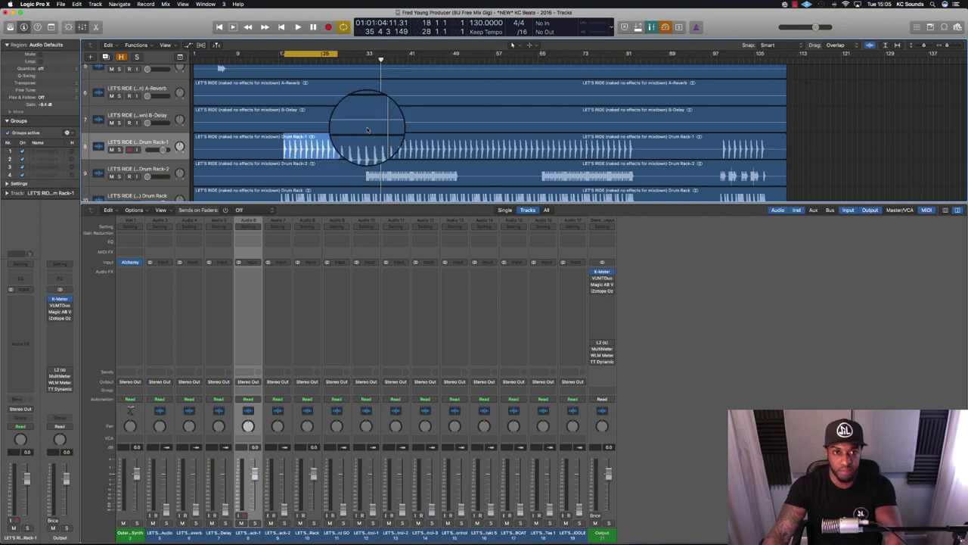
click(357, 151)
click(118, 149)
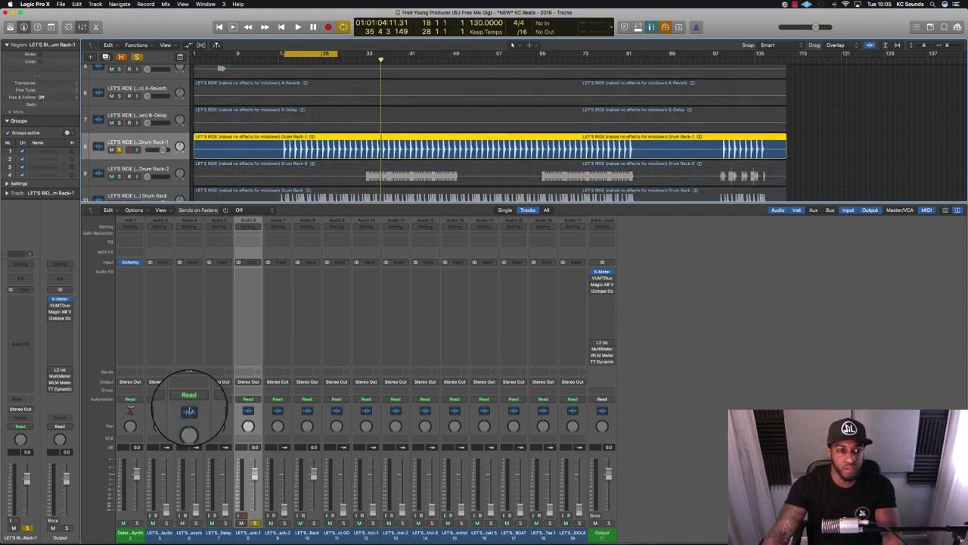
key(space)
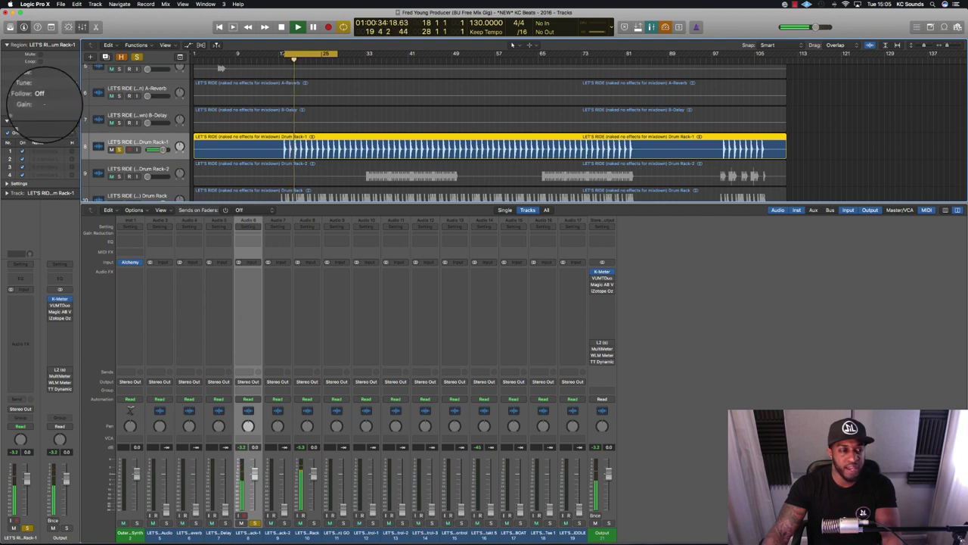
Lower the Drum Rack-1 region gain to about -12.6 dB, resetting the peak reading
drag(46, 104, 52, 186)
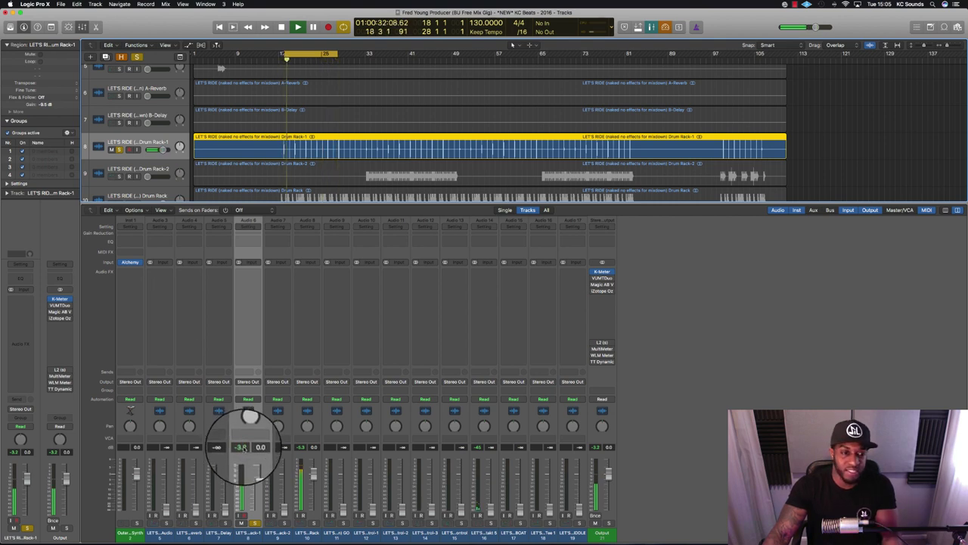
click(241, 446)
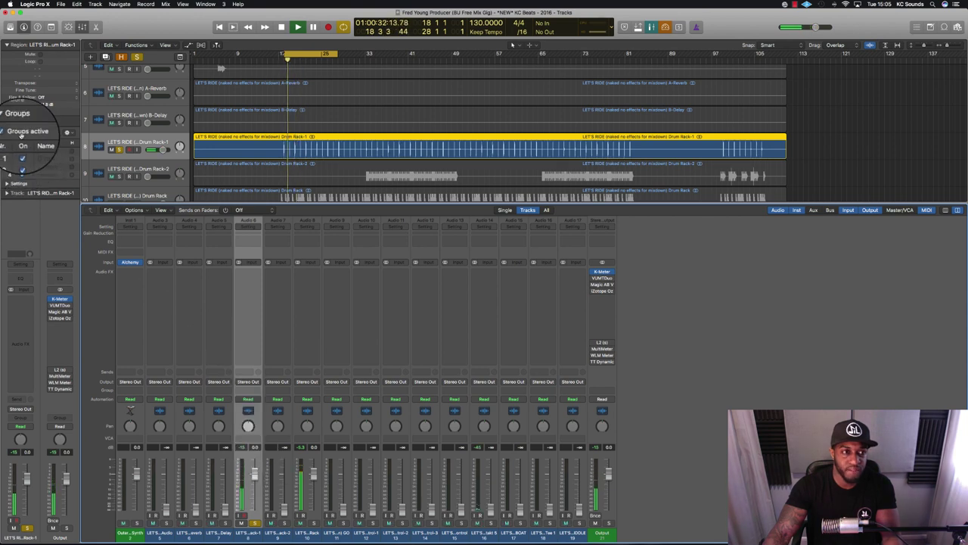
drag(39, 102, 47, 126)
key(space)
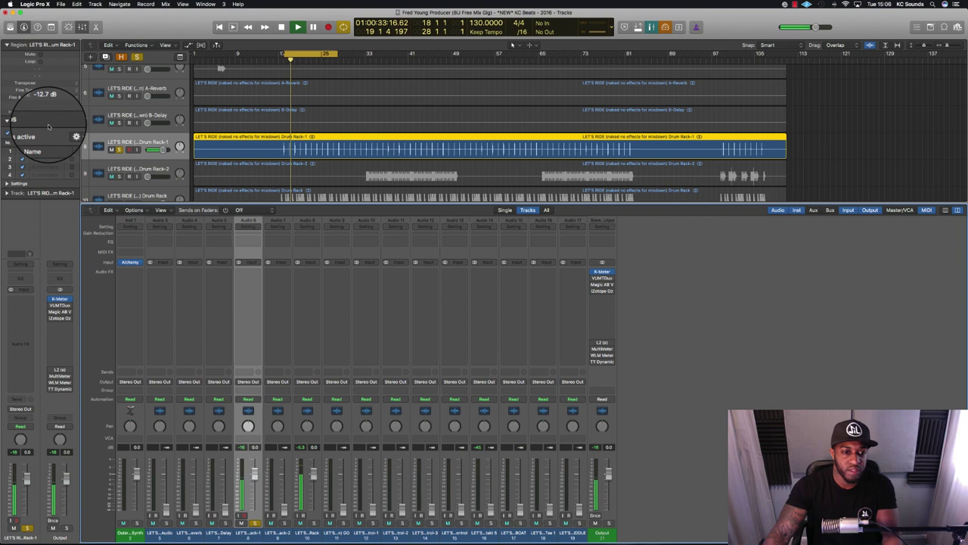
Select the Drum Rack region on track 10 and lower its gain to -14.0 dB
click(313, 534)
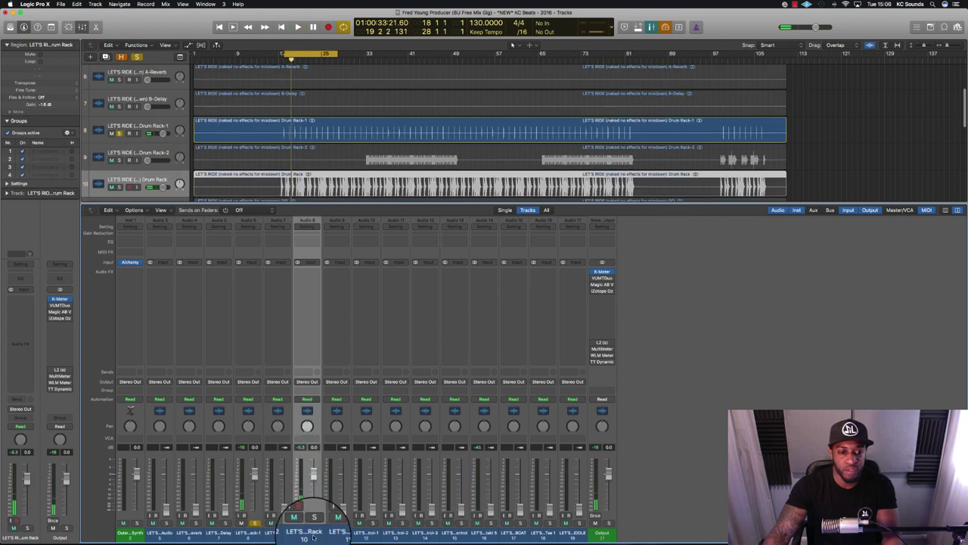
click(314, 534)
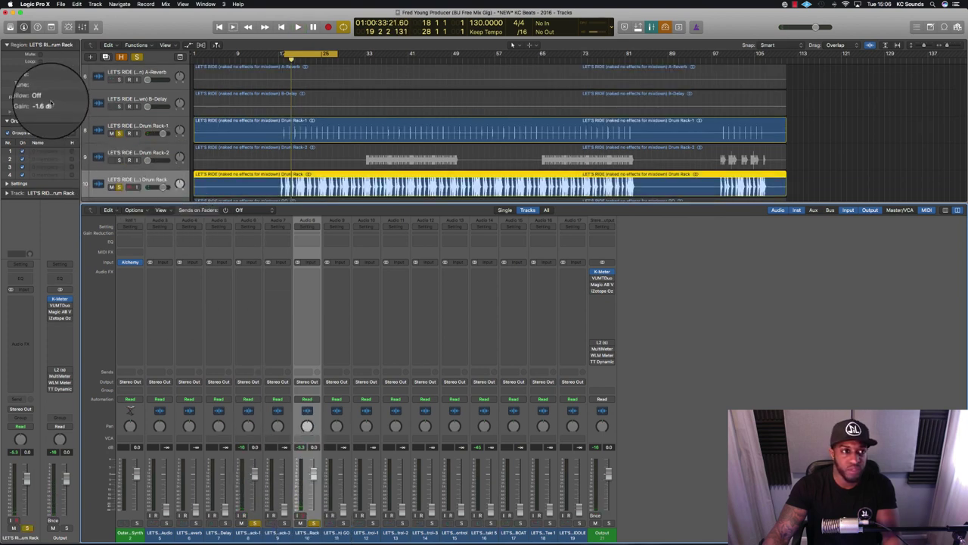
key(space)
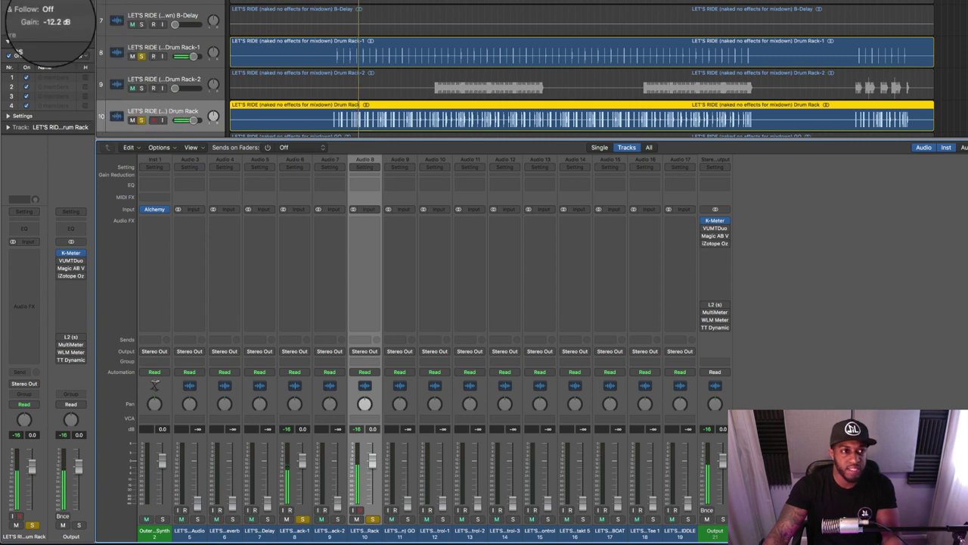
drag(57, 21, 56, 29)
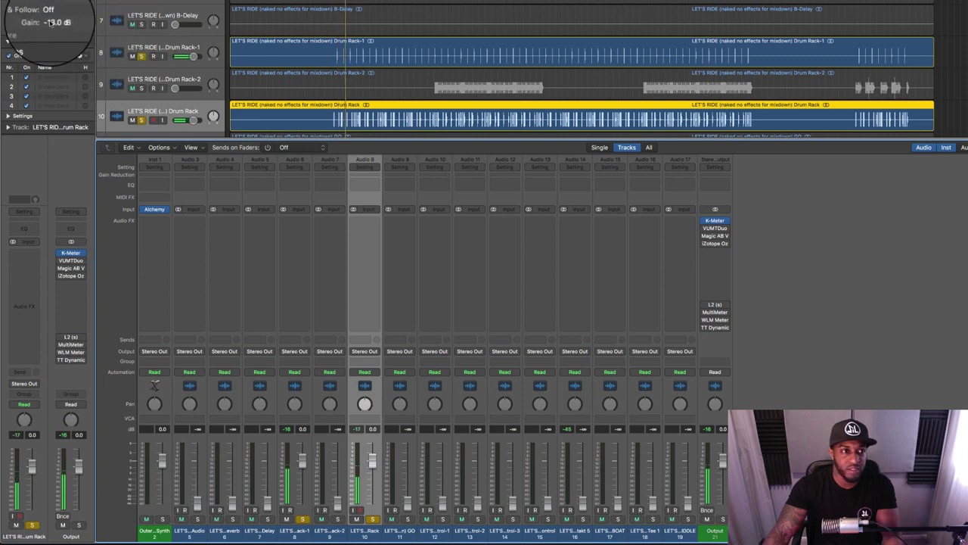
drag(50, 23, 50, 32)
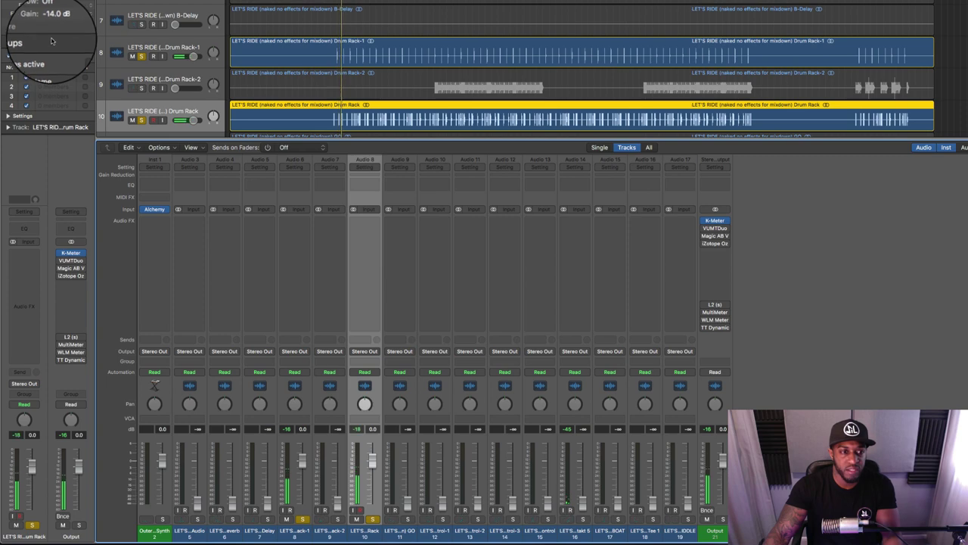
key(Up)
key(Up)
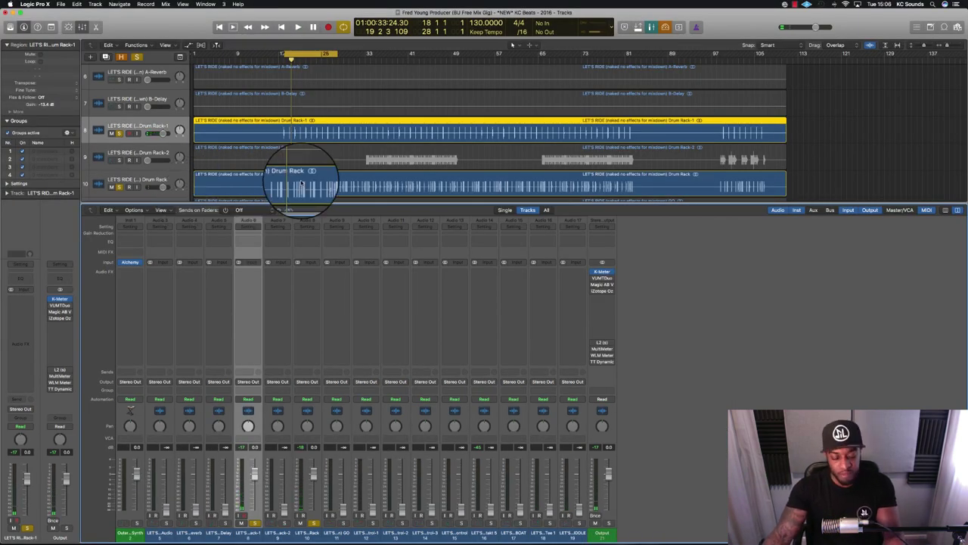
Hide the mixer so the stem tracks fill the window
key(x)
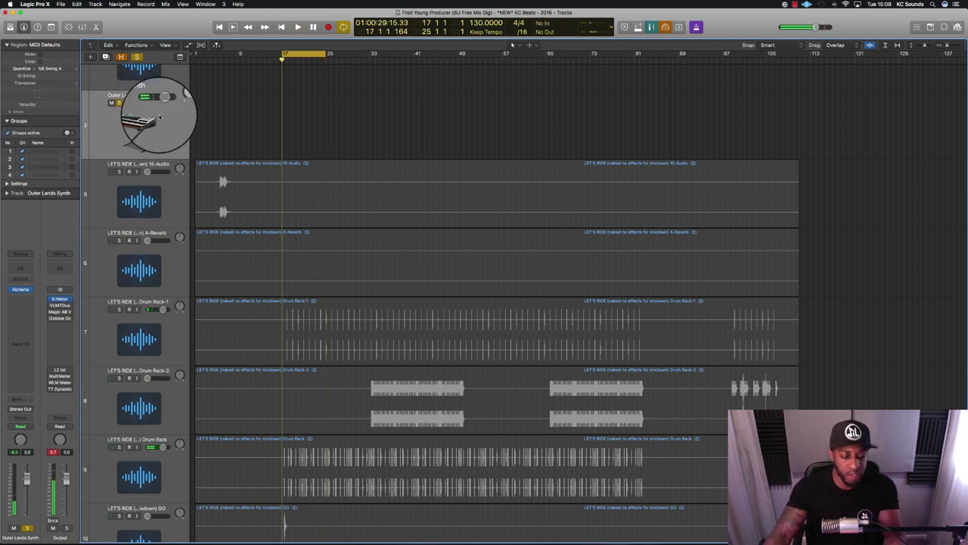
Zoom in horizontally on the Outer Lands Synth region
key(shift+r)
key(z)
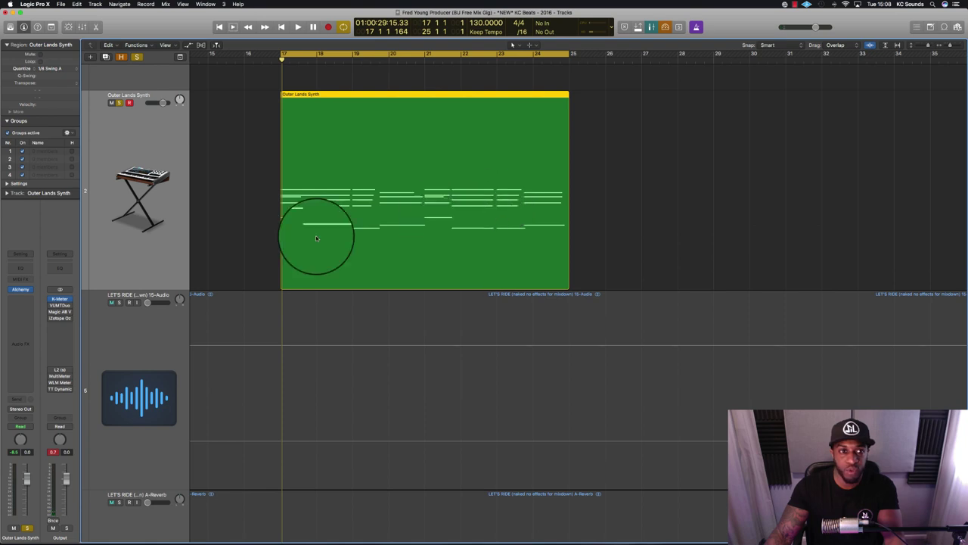
key(super+Right)
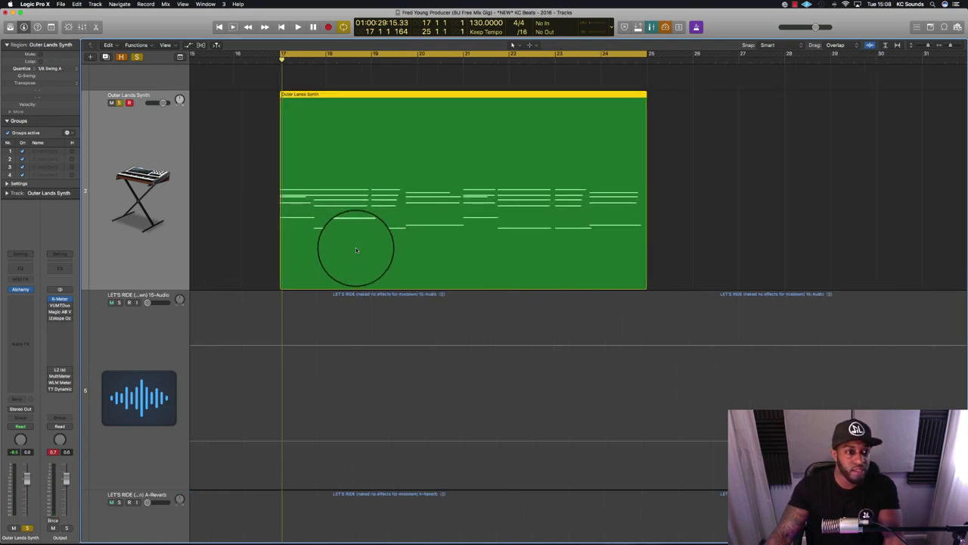
Open the synth region in the piano roll, check its level, and show Alchemy over the arrangement
double_click(357, 251)
key(space)
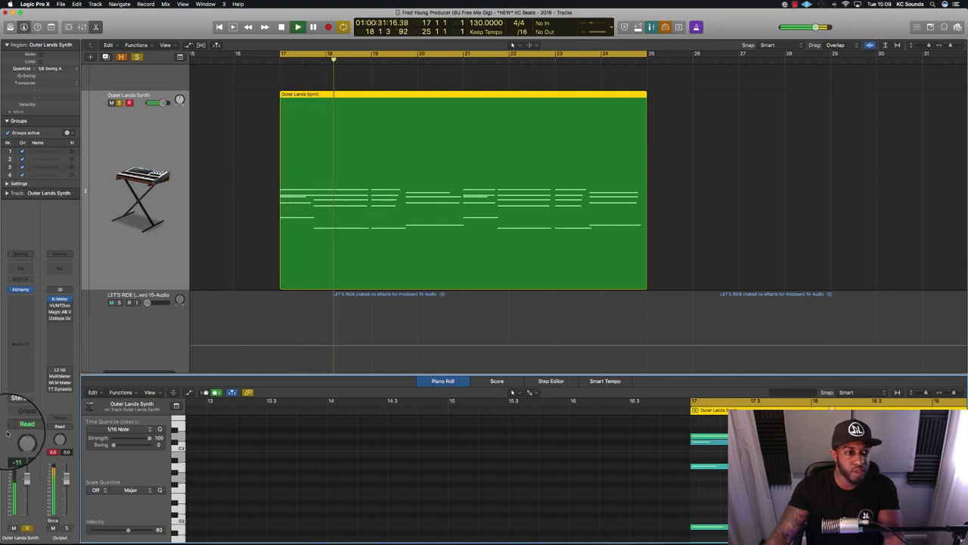
key(space)
key(space)
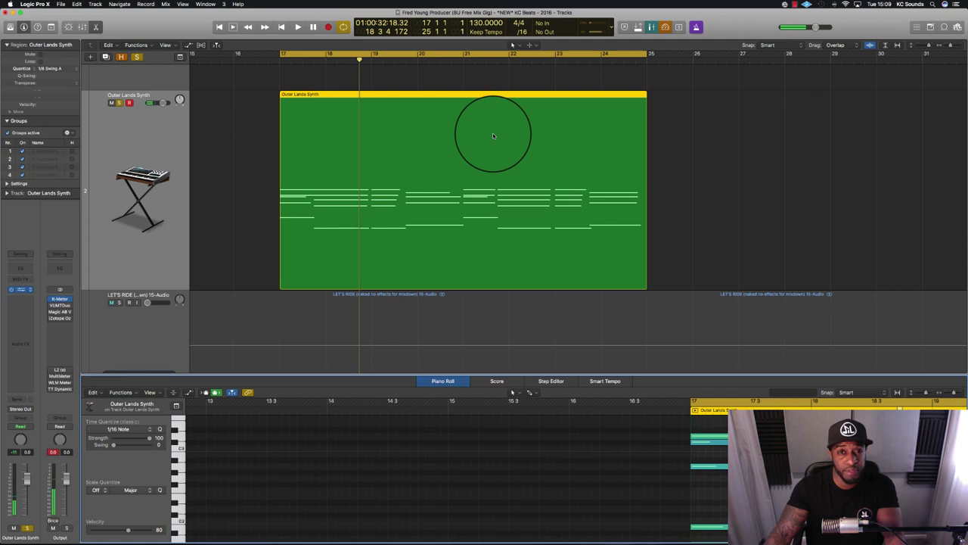
key(v)
drag(411, 43, 656, 157)
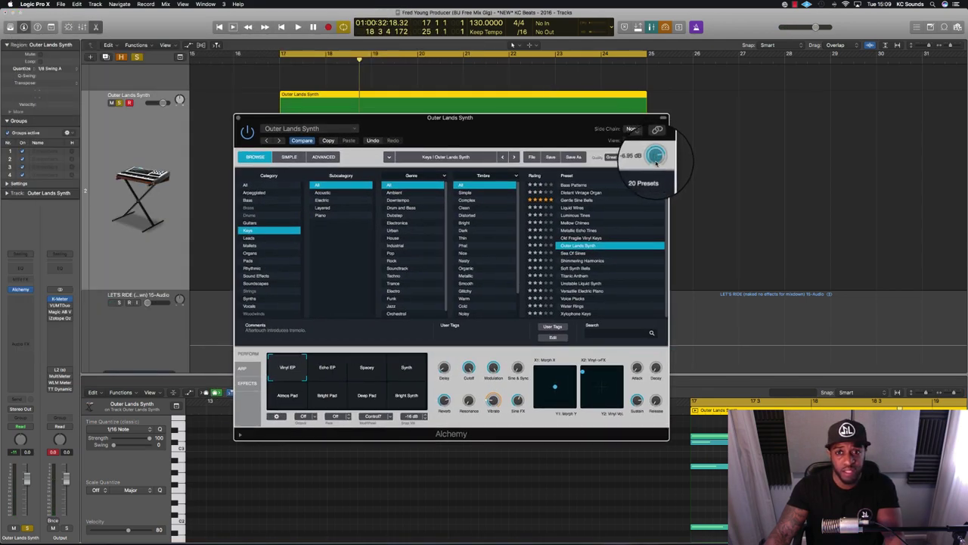
Insert a Logic Utility Gain plugin after Alchemy while the synth plays
key(space)
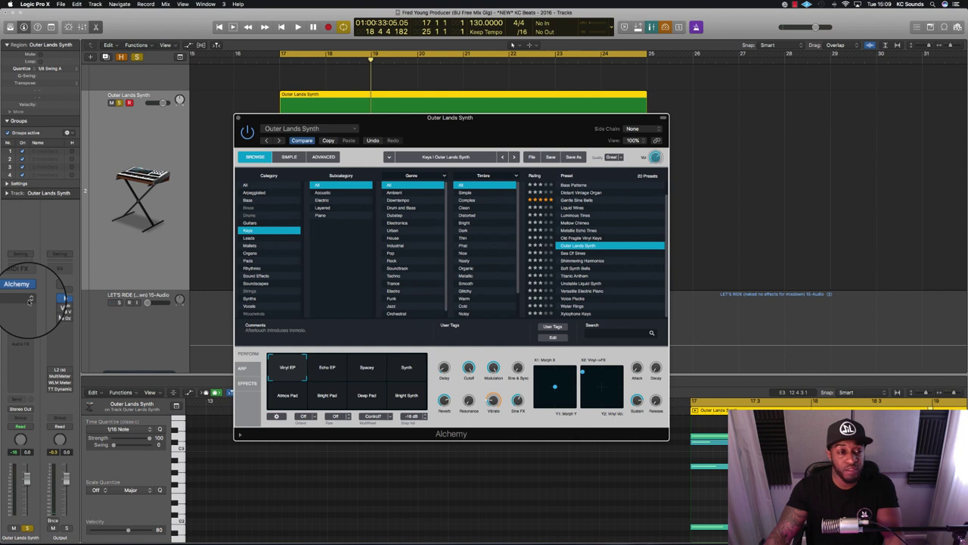
click(31, 301)
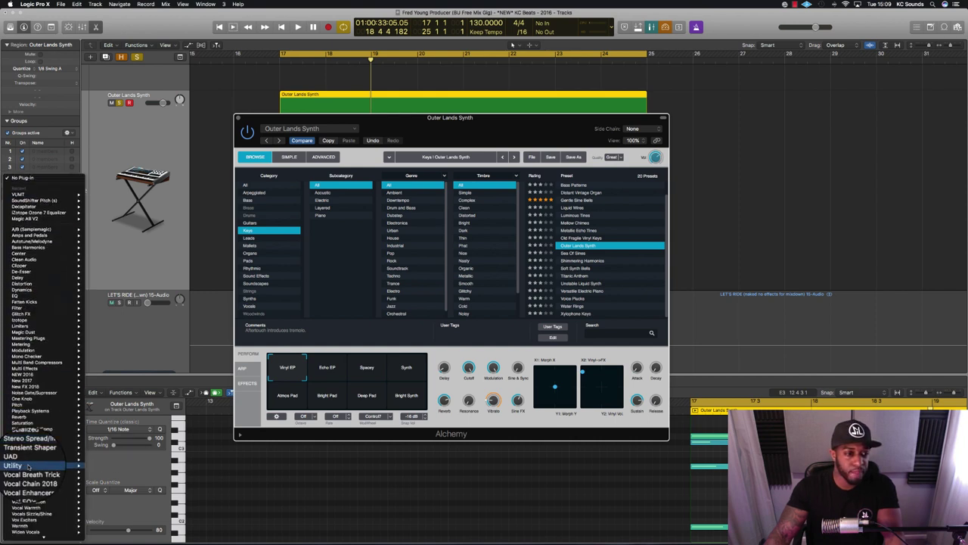
mouse_move(23, 536)
mouse_move(100, 536)
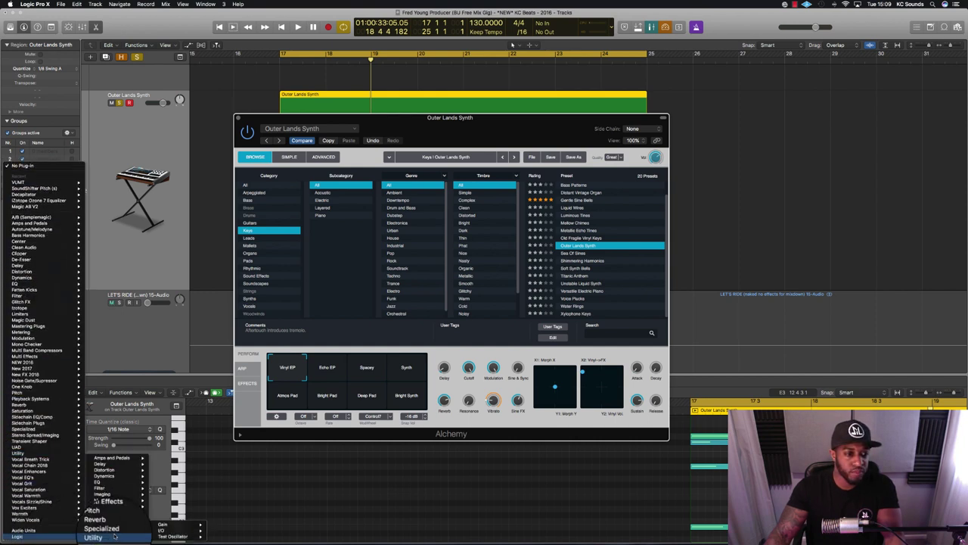
mouse_move(172, 527)
click(222, 523)
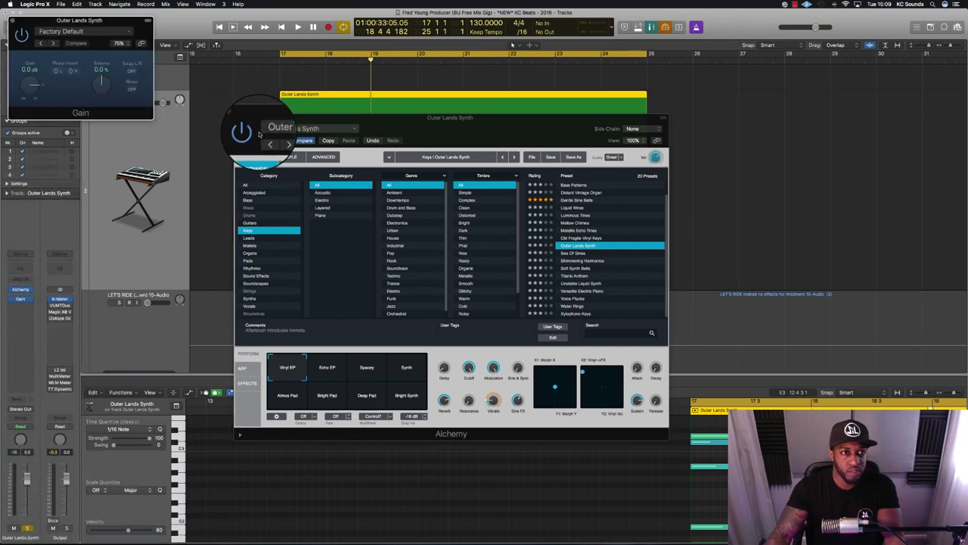
Close Alchemy and turn the Gain plugin down to -7.7 dB during playback
click(651, 156)
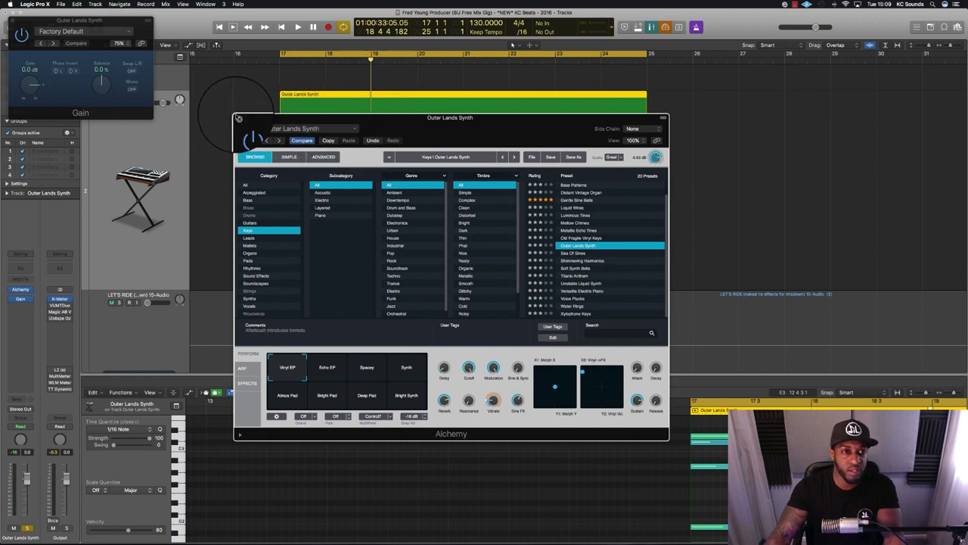
click(239, 118)
drag(124, 23, 642, 242)
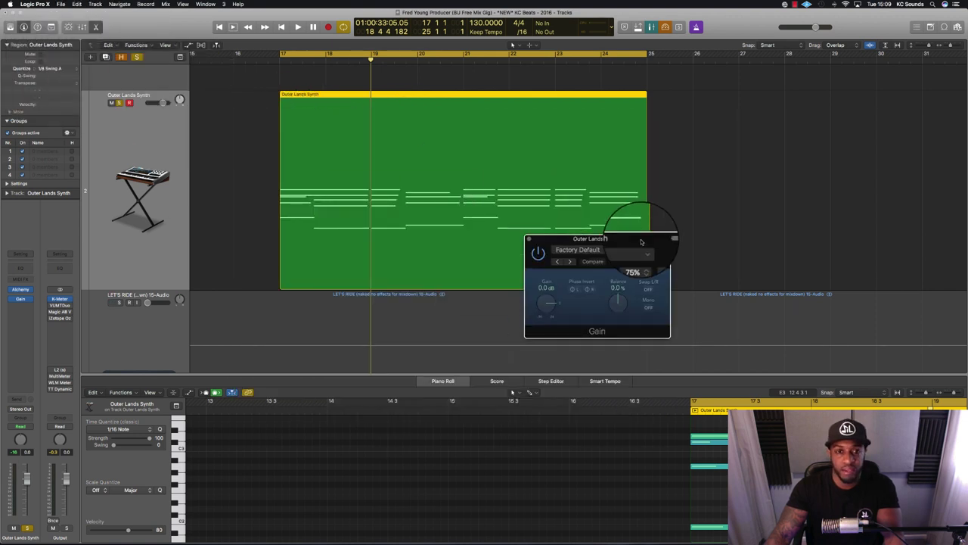
key(space)
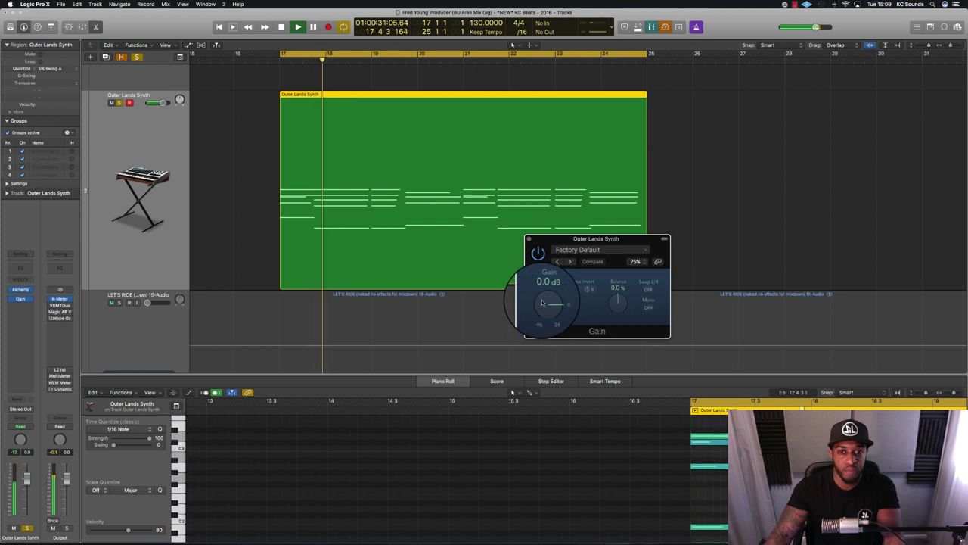
drag(542, 303, 543, 309)
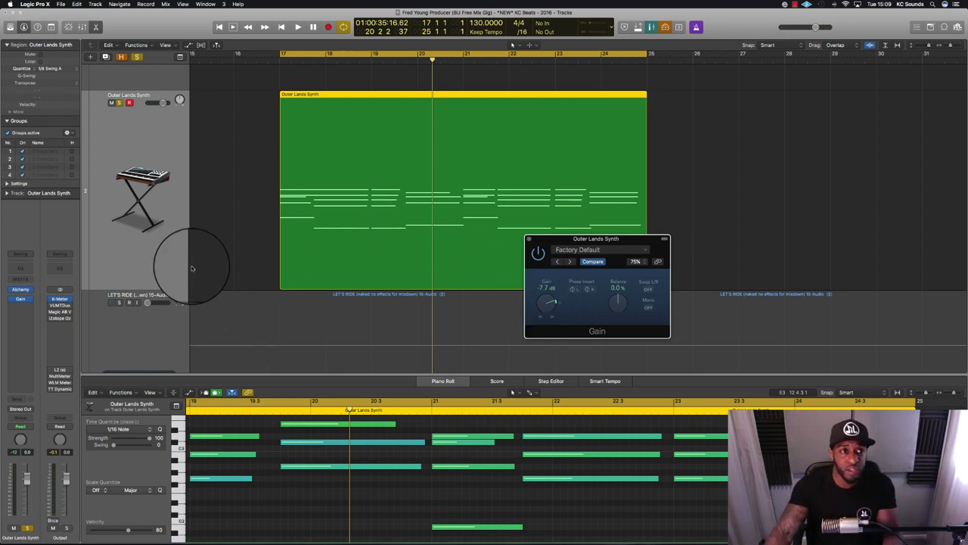
Briefly reopen Alchemy, then close both the Alchemy and Gain plugin windows
click(20, 291)
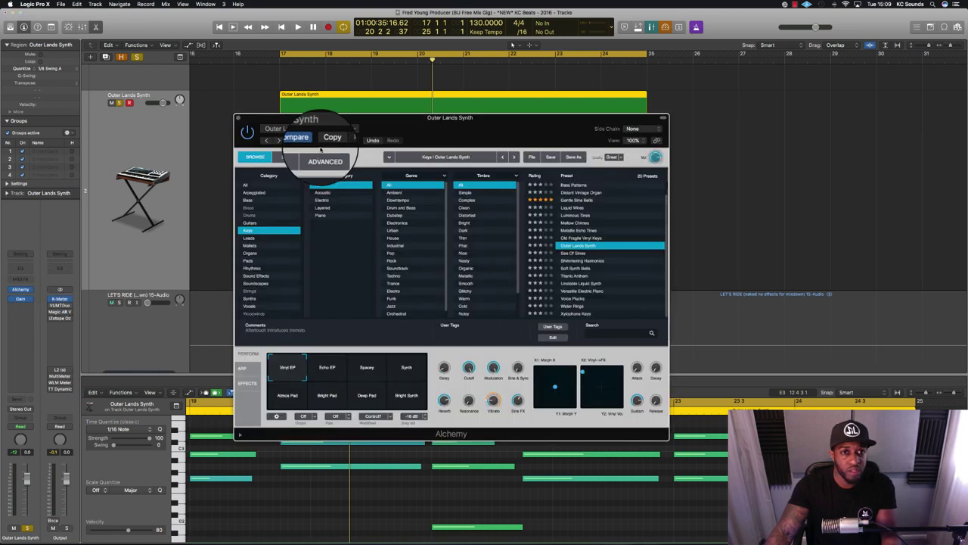
drag(510, 125, 616, 150)
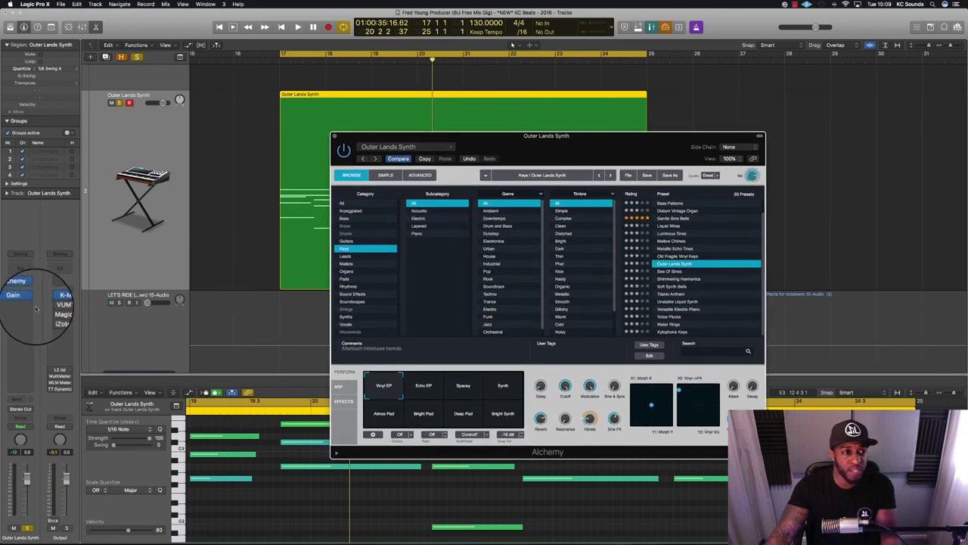
click(335, 136)
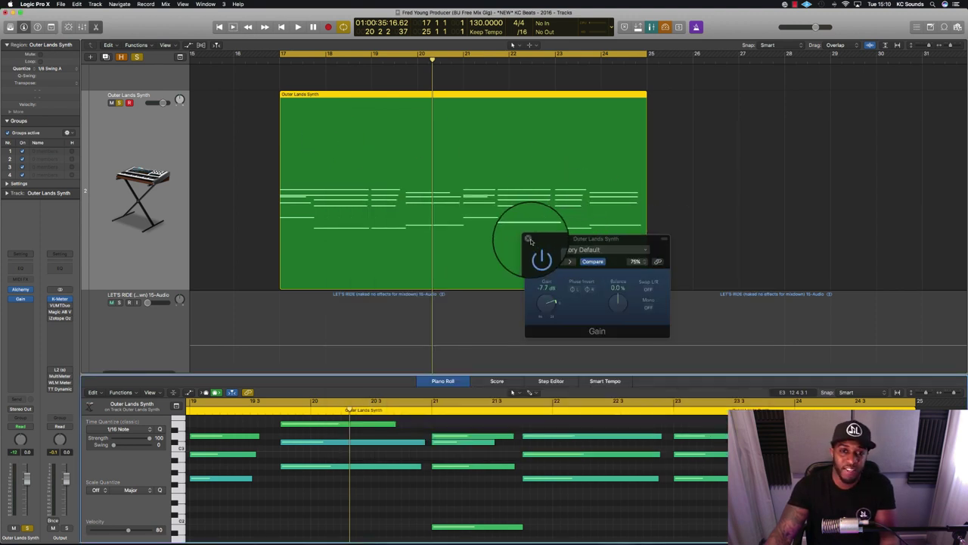
click(529, 239)
Restore normal track height, select all regions from Drum Rack-1, and set their gain to -13.2 dB
key(super+Up)
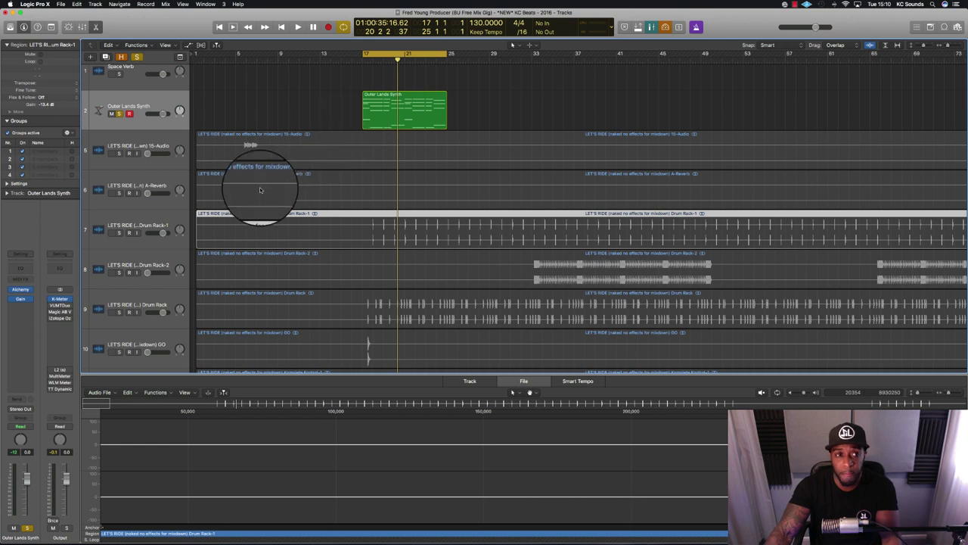
click(151, 224)
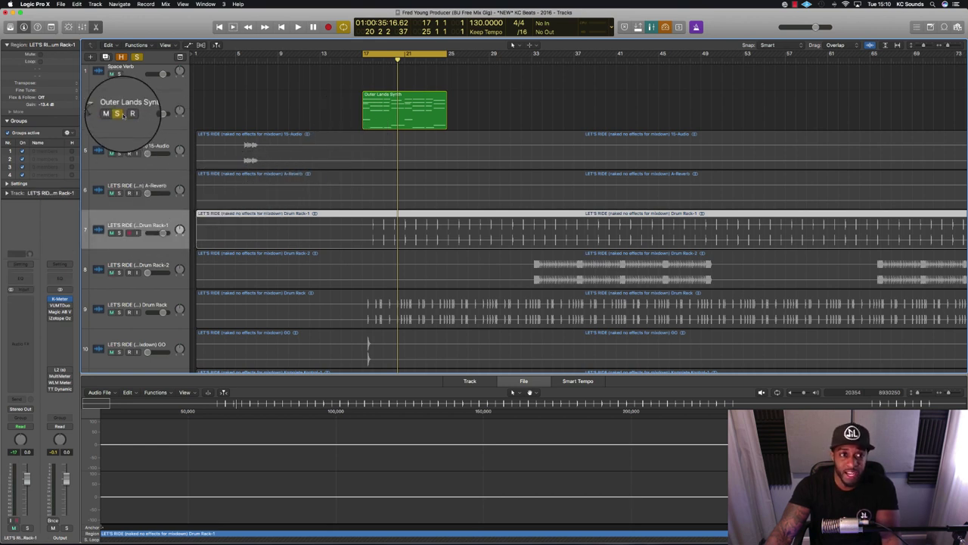
key(super+a)
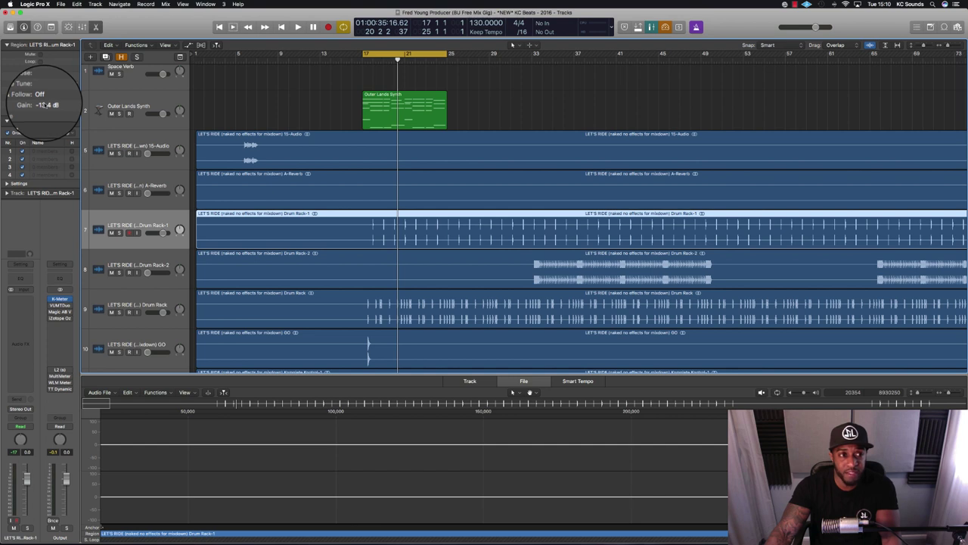
drag(44, 104, 46, 110)
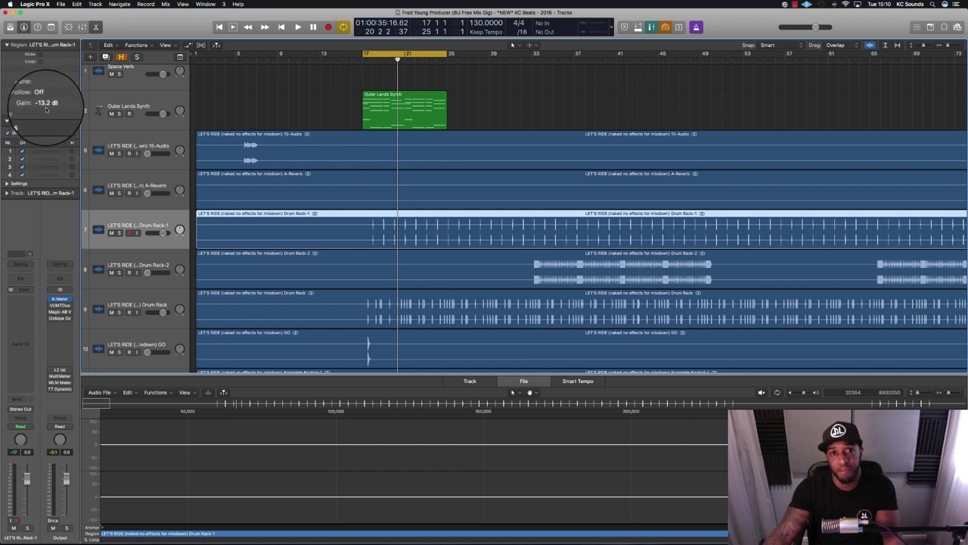